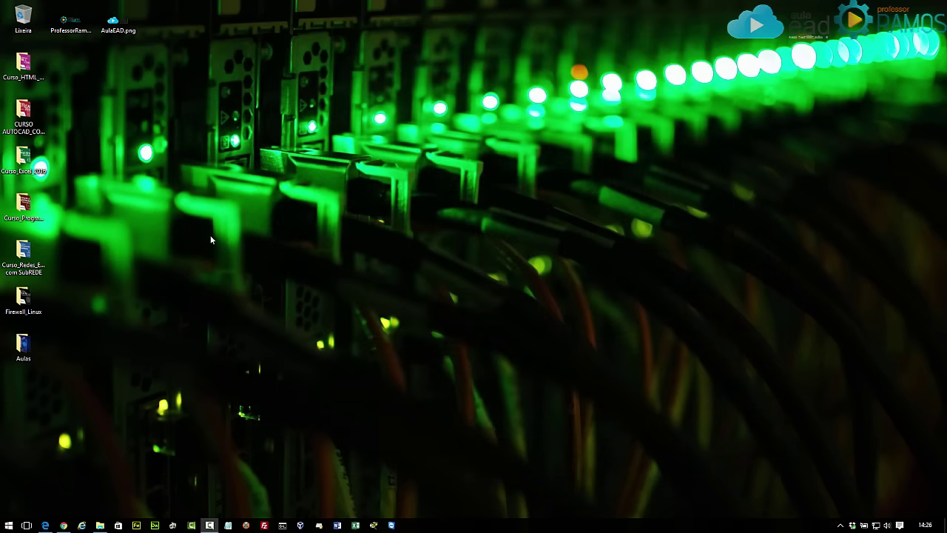
Download the free Advanced Subnet Calculator installer from the SolarWinds page in Edge and run it.
click(45, 525)
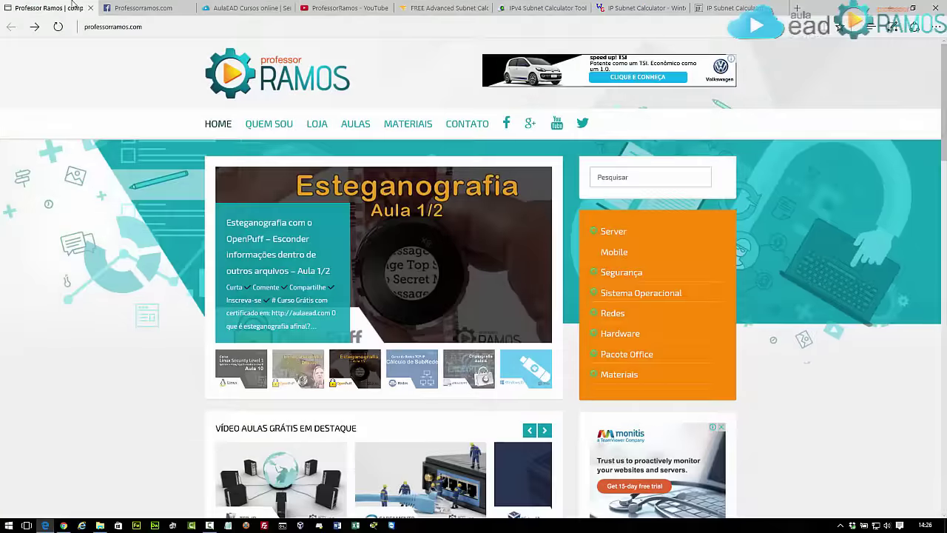
click(433, 10)
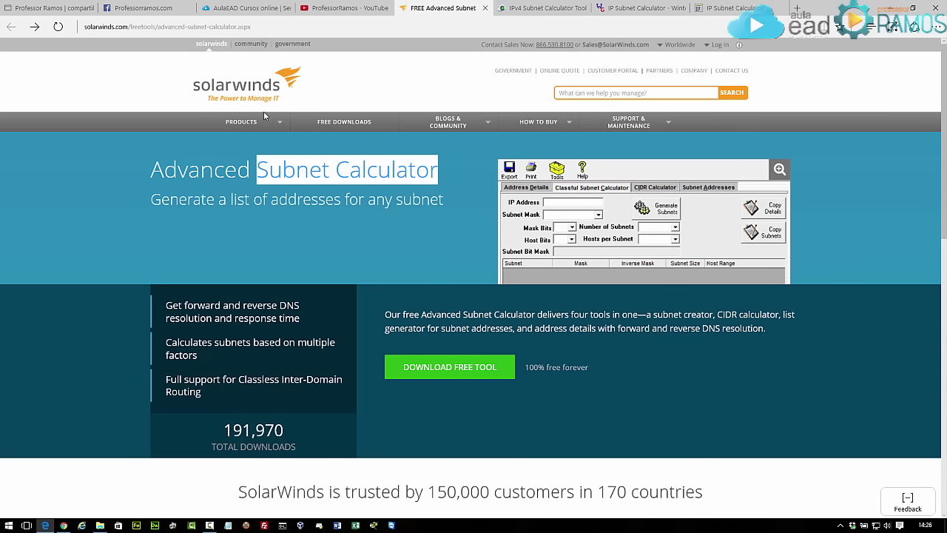
click(461, 373)
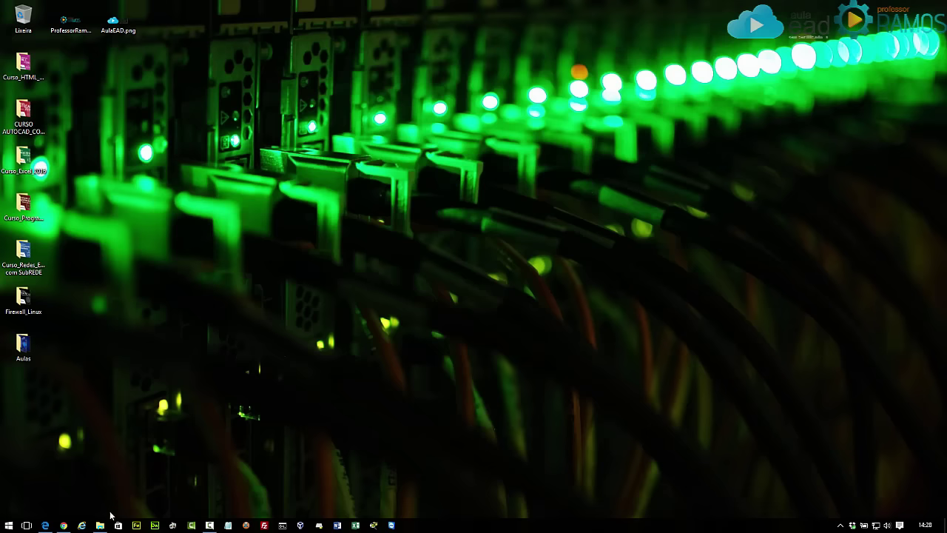
click(100, 526)
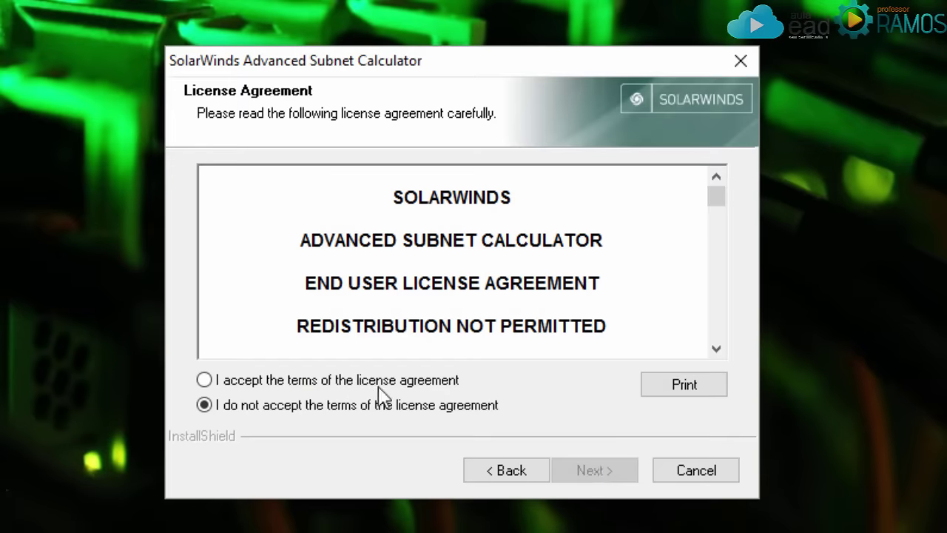
Accept the license agreement and fill in the user name and company name.
click(340, 380)
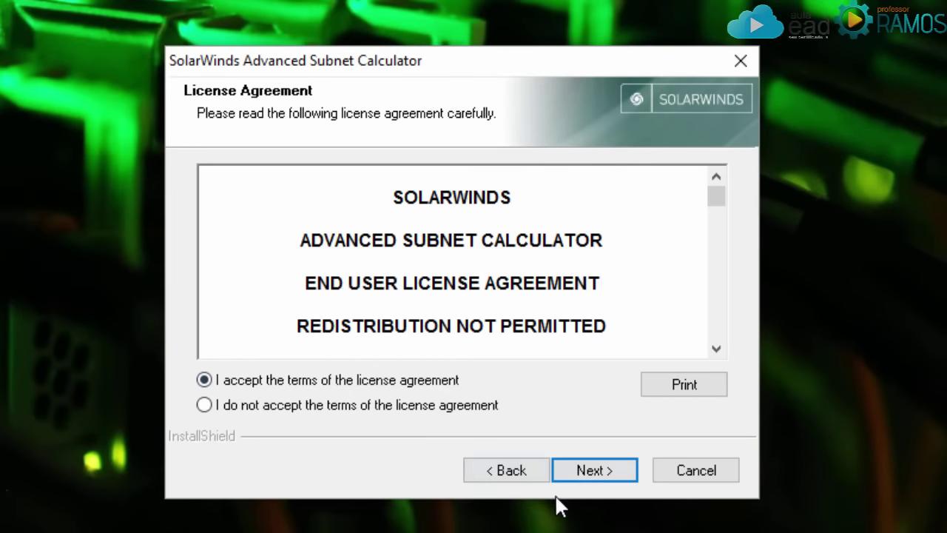
click(592, 470)
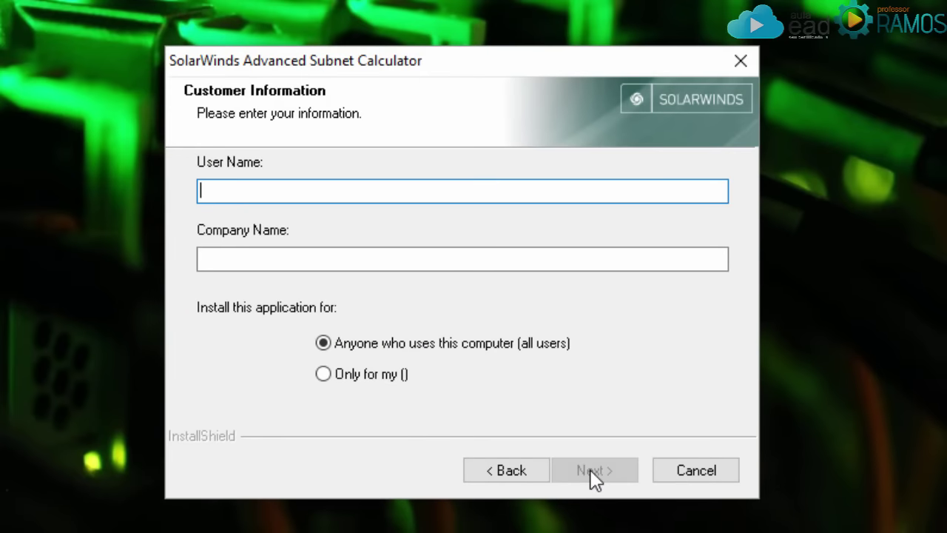
text(Leandro)
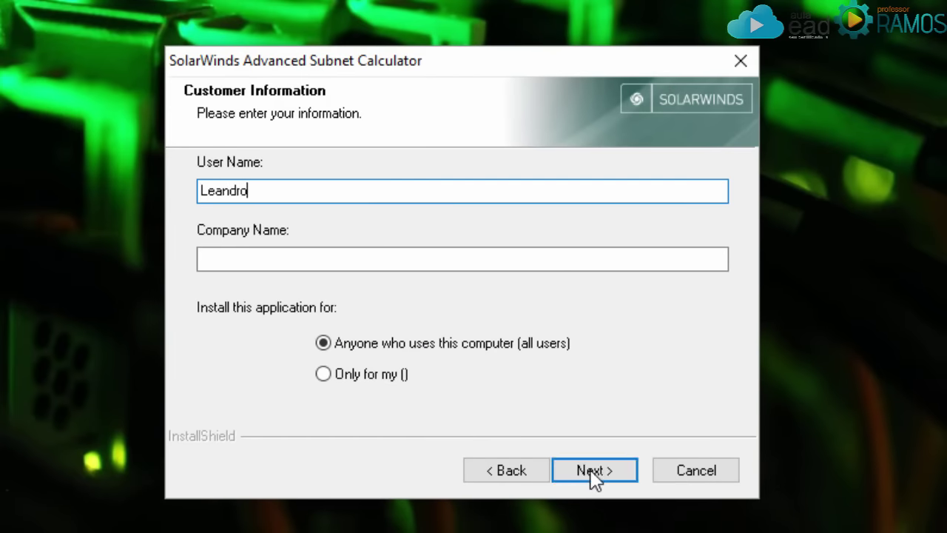
text( Ramos)
click(335, 258)
text(PRO)
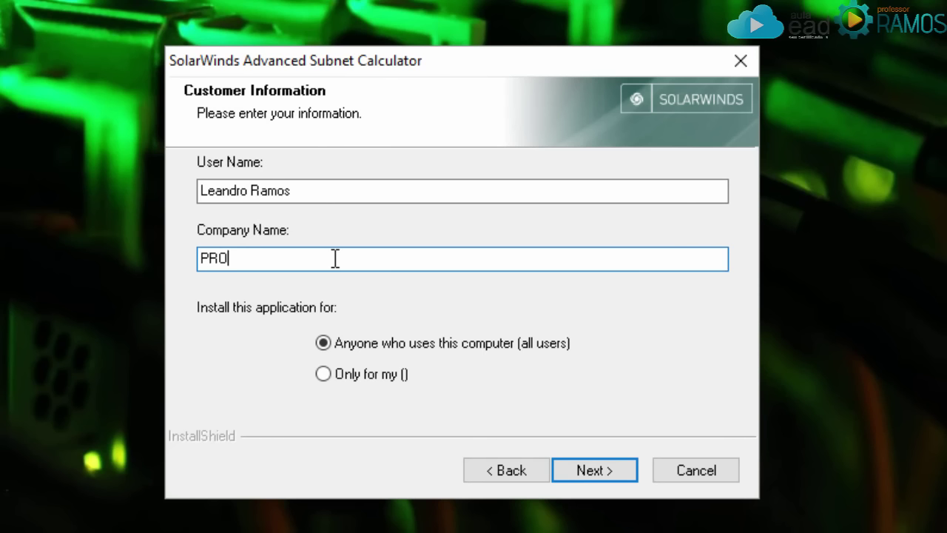
text(FESSORRAMOS)
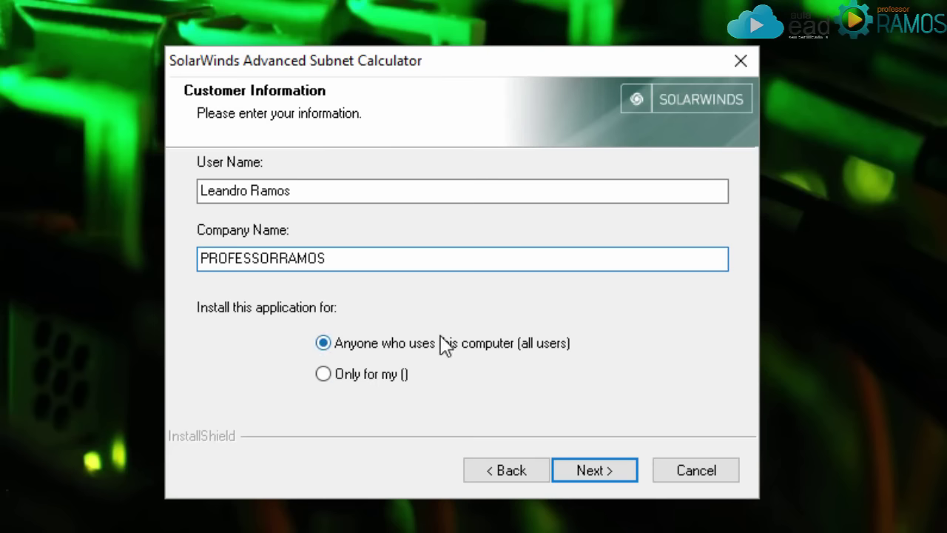
Install into the default SolarWinds destination folder and finish the wizard.
click(587, 472)
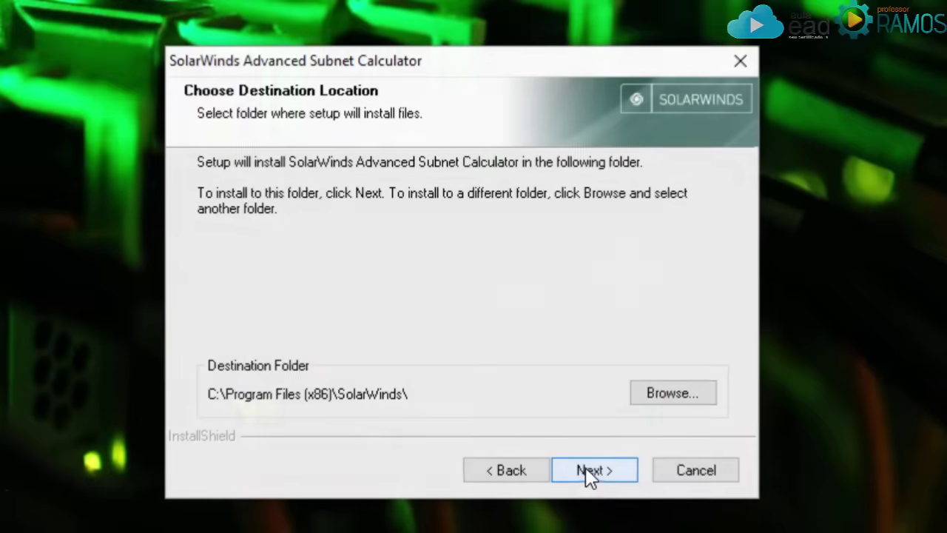
click(587, 471)
click(587, 472)
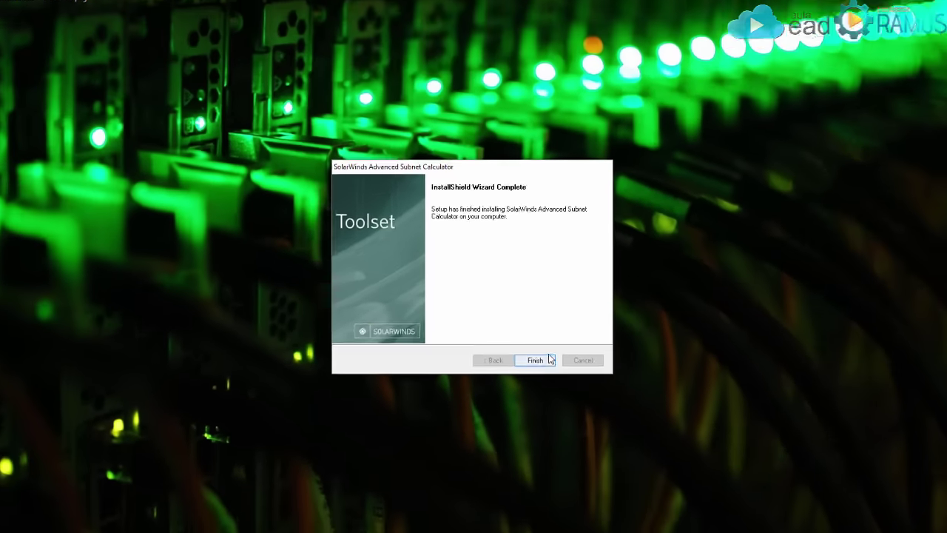
click(537, 359)
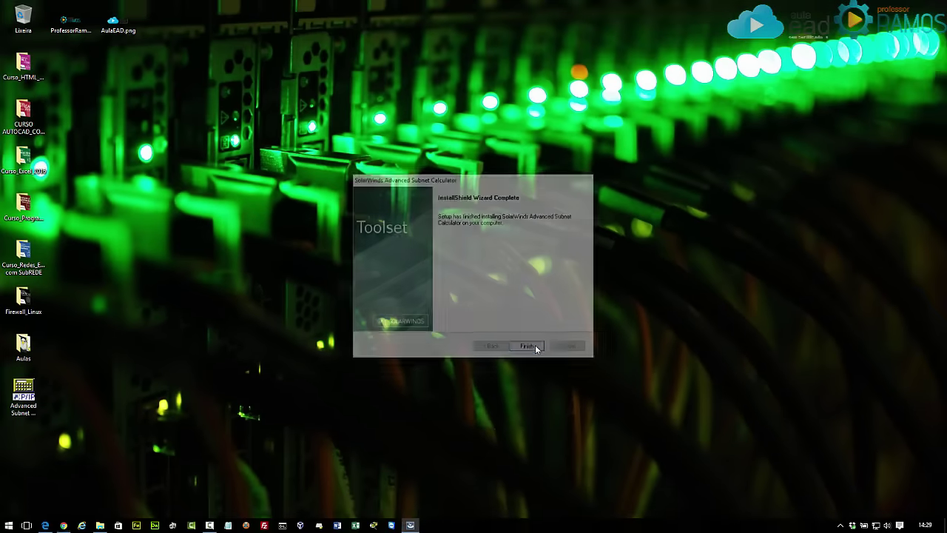
Launch the calculator from its desktop shortcut and maximize it on the Classful Subnet Calculator tab.
drag(23, 391, 74, 71)
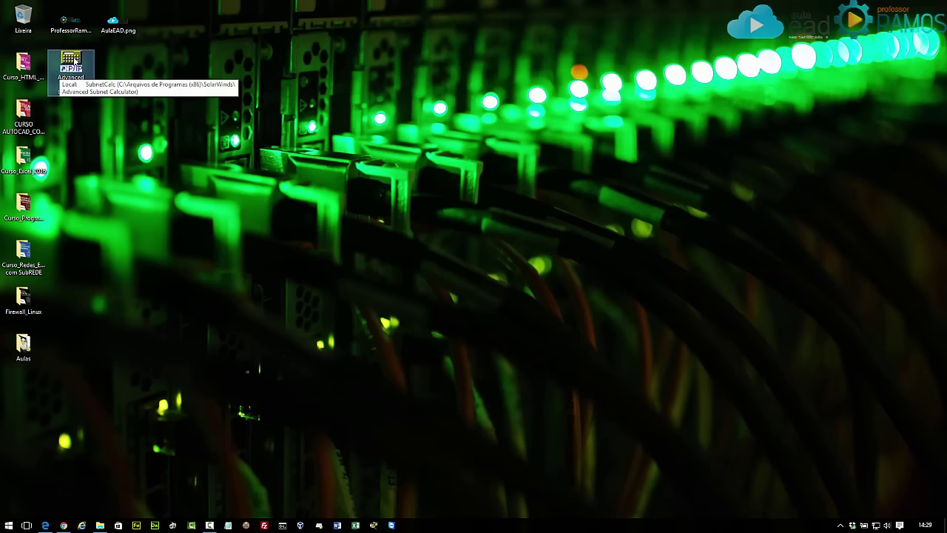
double_click(75, 61)
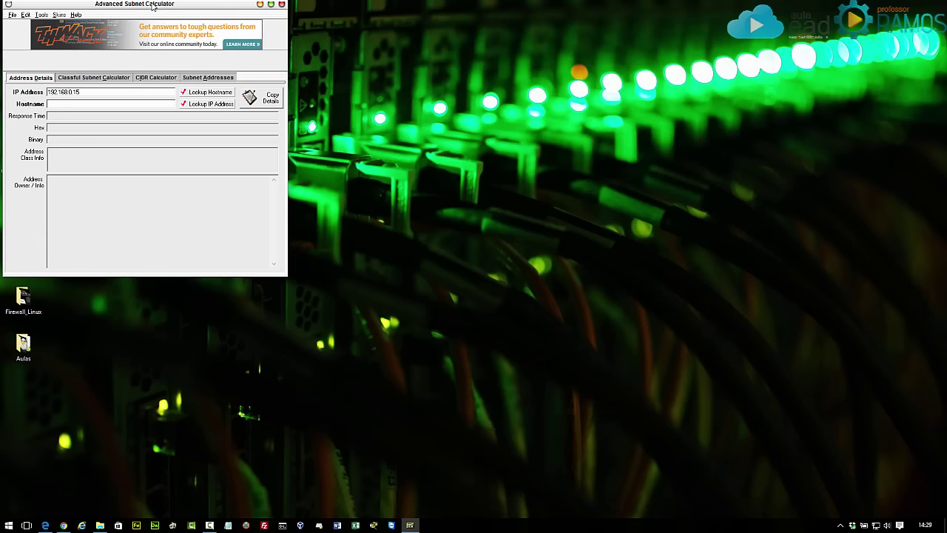
drag(152, 6, 386, 94)
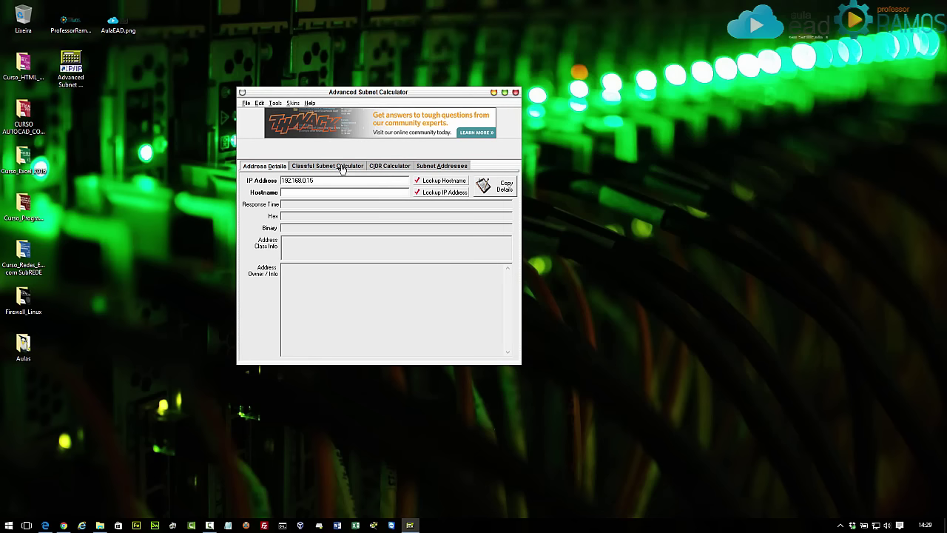
click(339, 167)
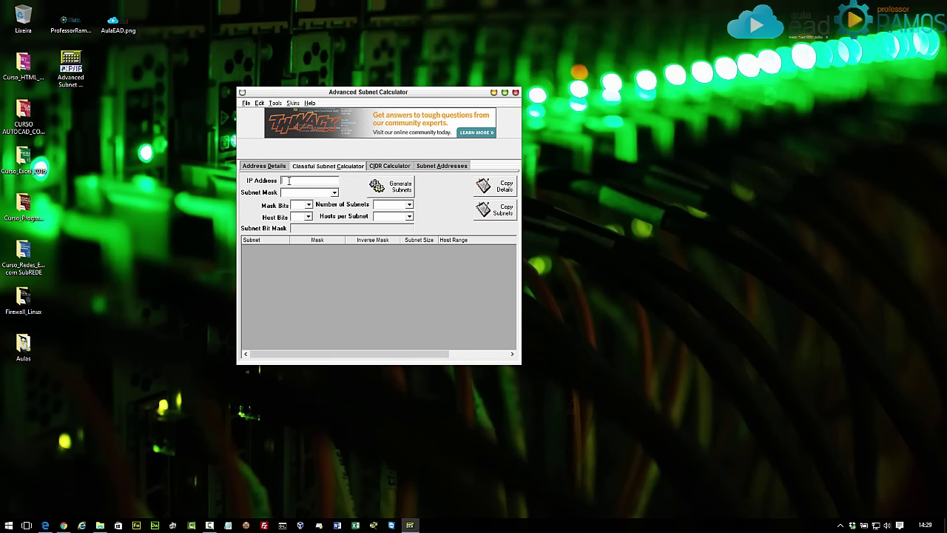
click(505, 92)
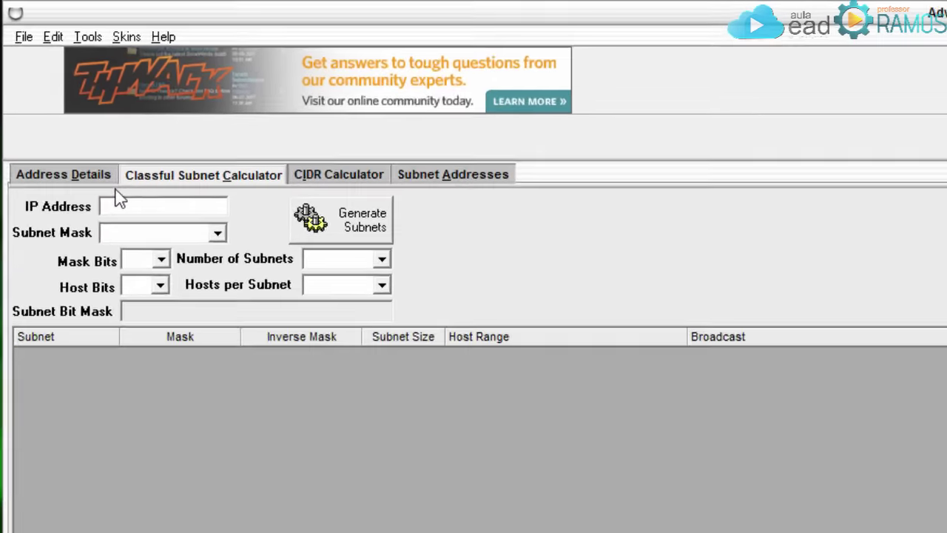
Enter IP address 200.100.10.70, keeping mask 255.255.255.0 and 24 mask bits.
text(200)
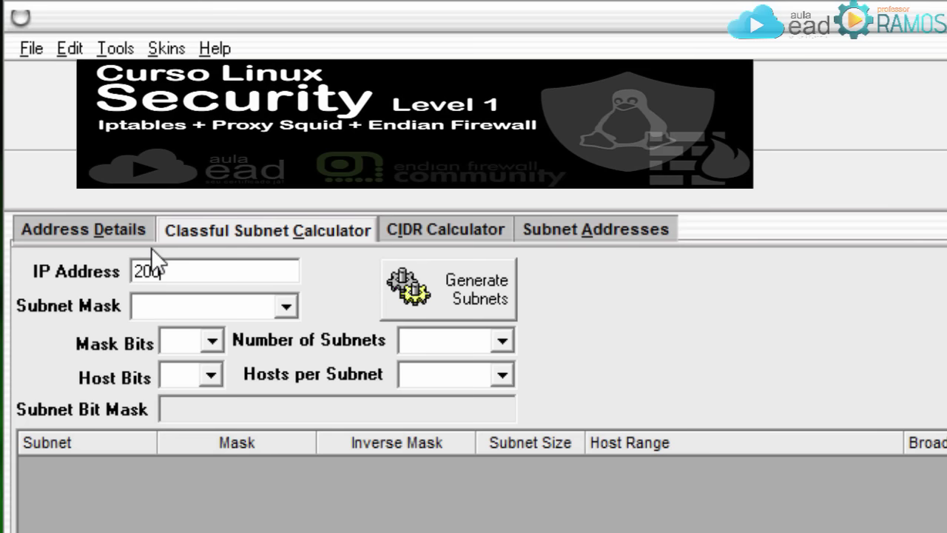
text(.100.10.70)
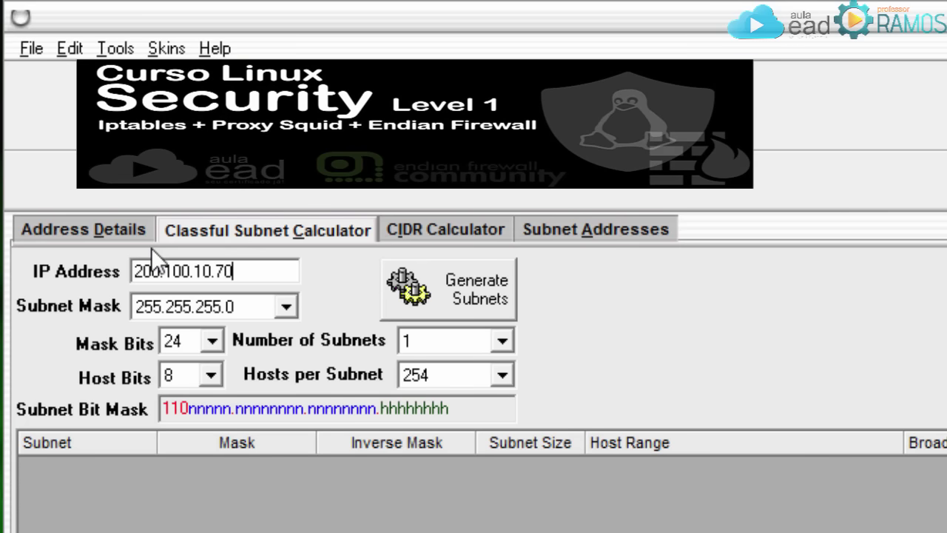
click(285, 305)
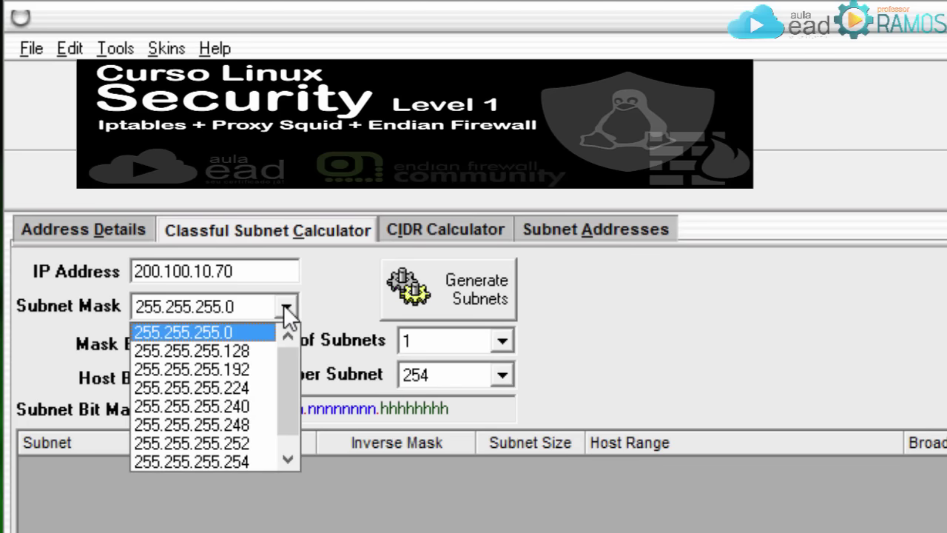
click(284, 304)
click(213, 340)
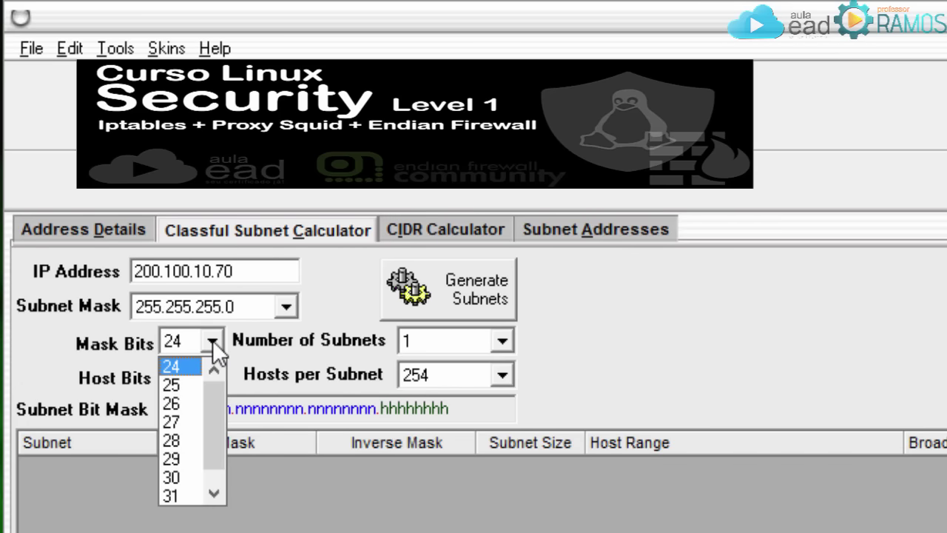
click(213, 340)
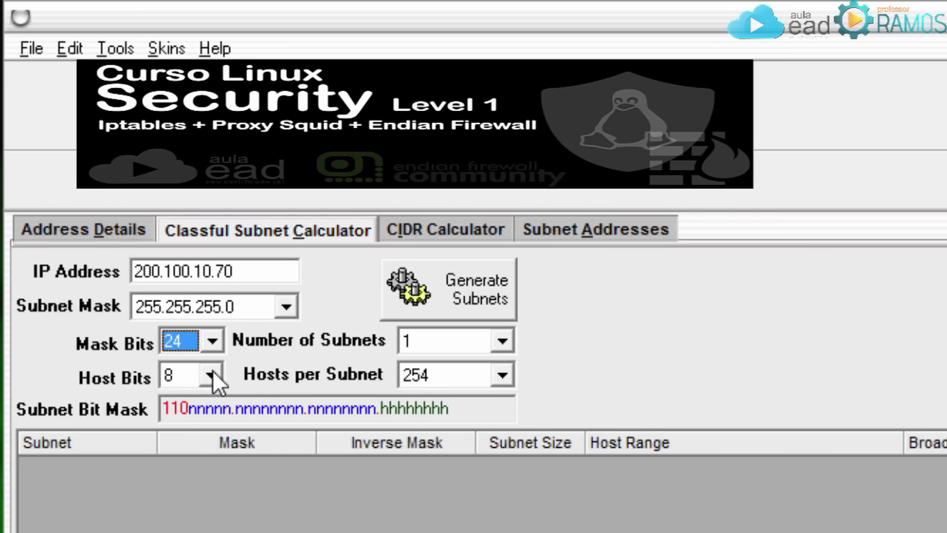
Review the host bits, subnets and hosts lists, keeping 8 host bits, one subnet and 254 hosts.
click(212, 375)
click(212, 374)
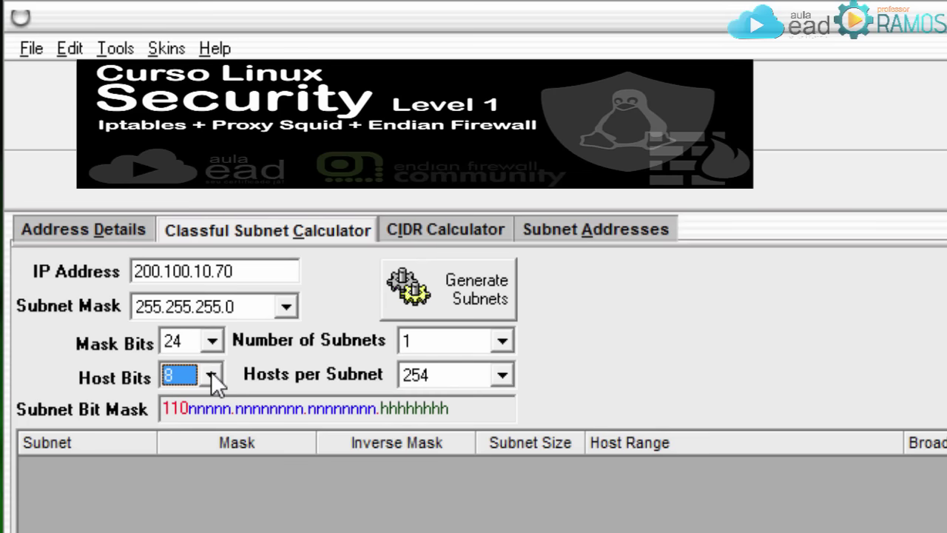
click(501, 340)
click(502, 340)
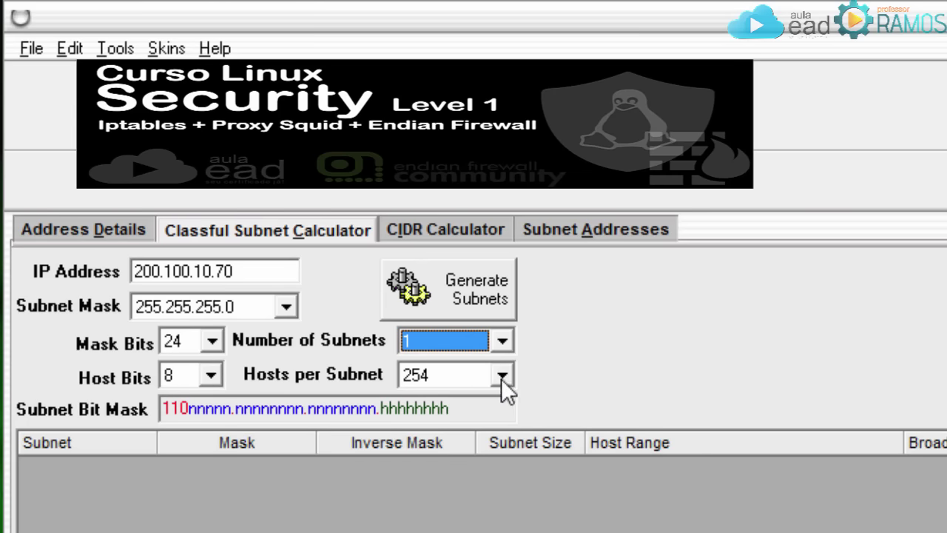
click(502, 376)
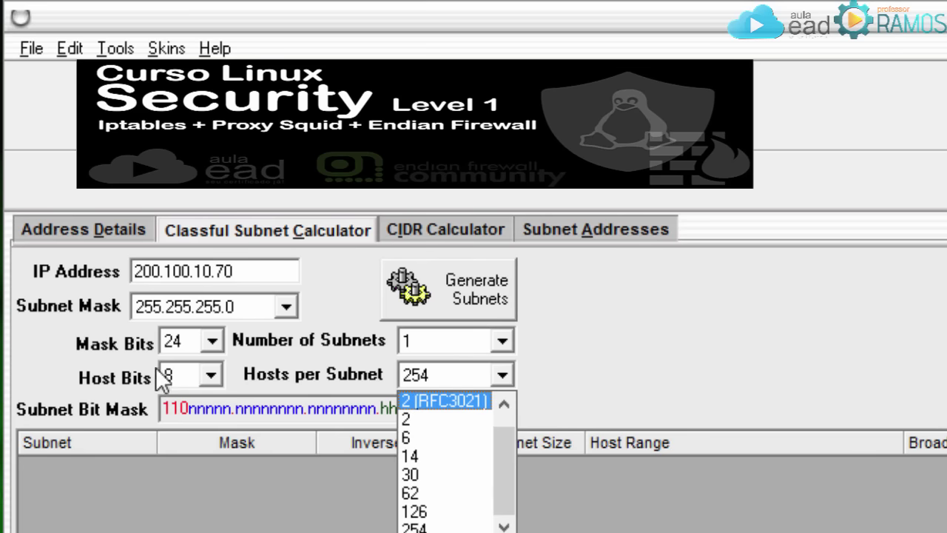
click(644, 326)
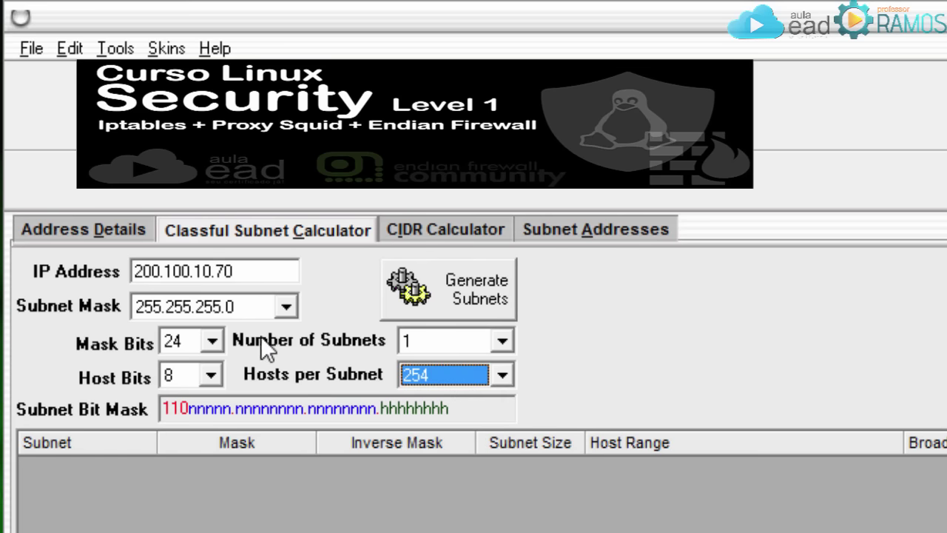
click(212, 339)
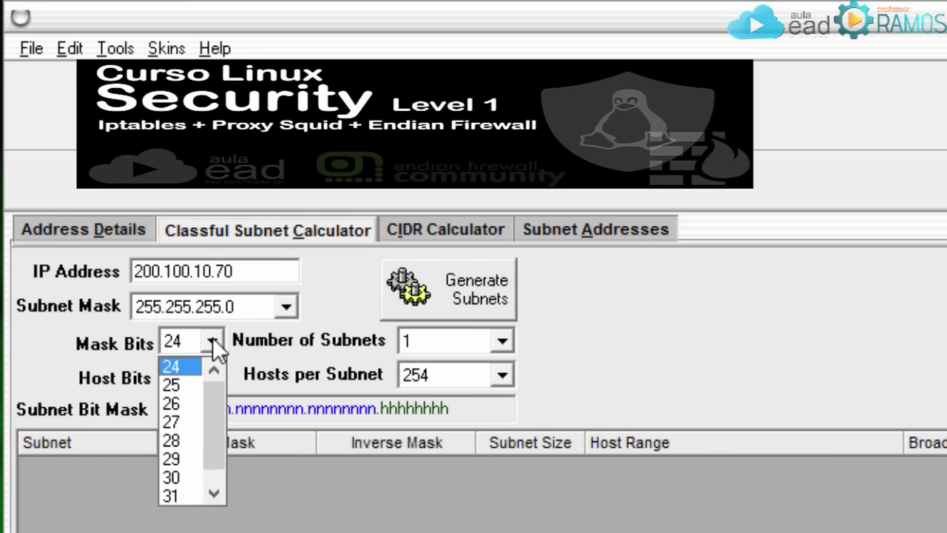
Choose 27 mask bits for mask 255.255.255.224 and highlight the subnet bit mask.
click(181, 421)
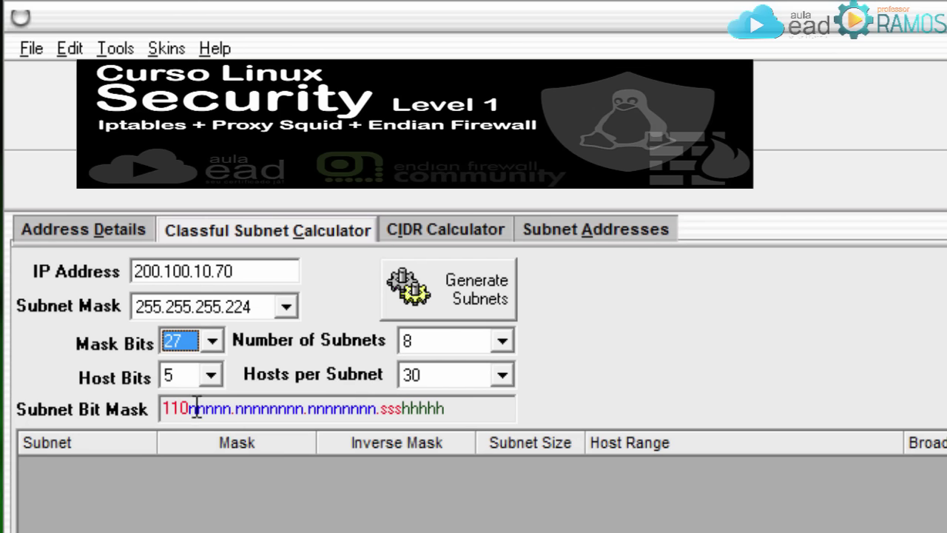
drag(400, 407, 157, 404)
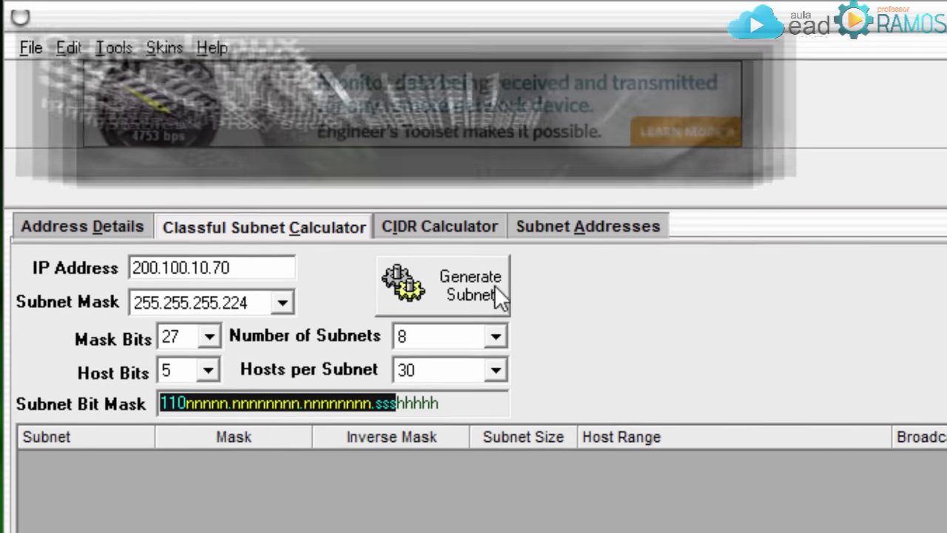
Generate the /27 subnet table and inspect the first row's mask, 0.0.0.31 inverse, size 30, range and broadcast.
click(473, 296)
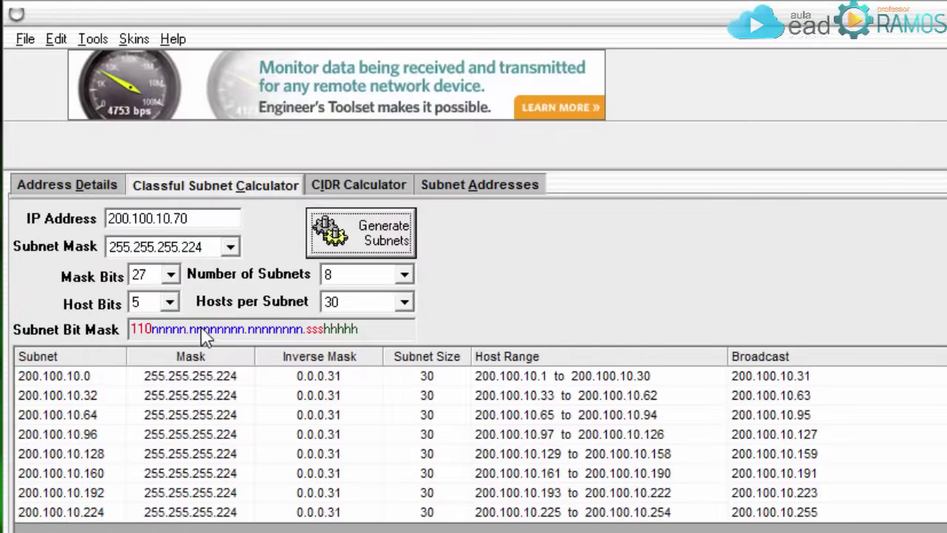
click(89, 377)
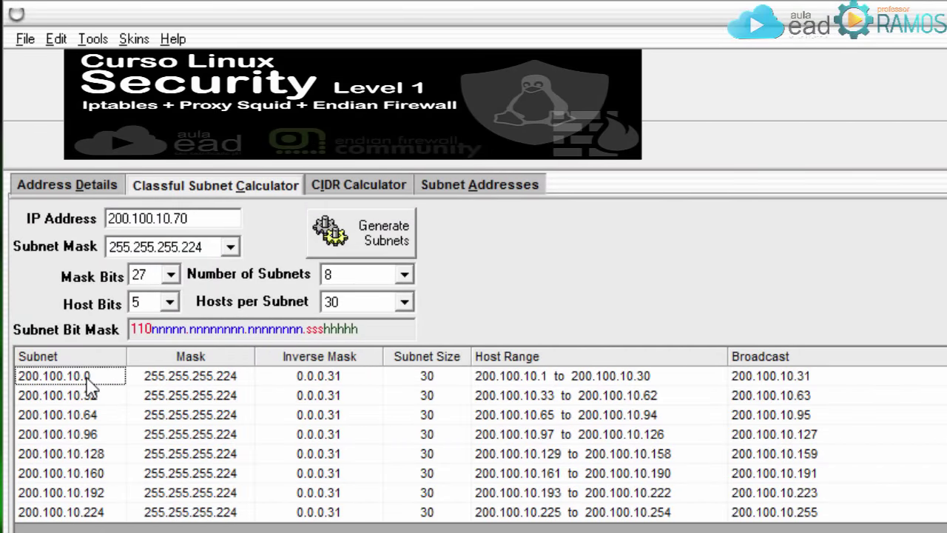
click(219, 377)
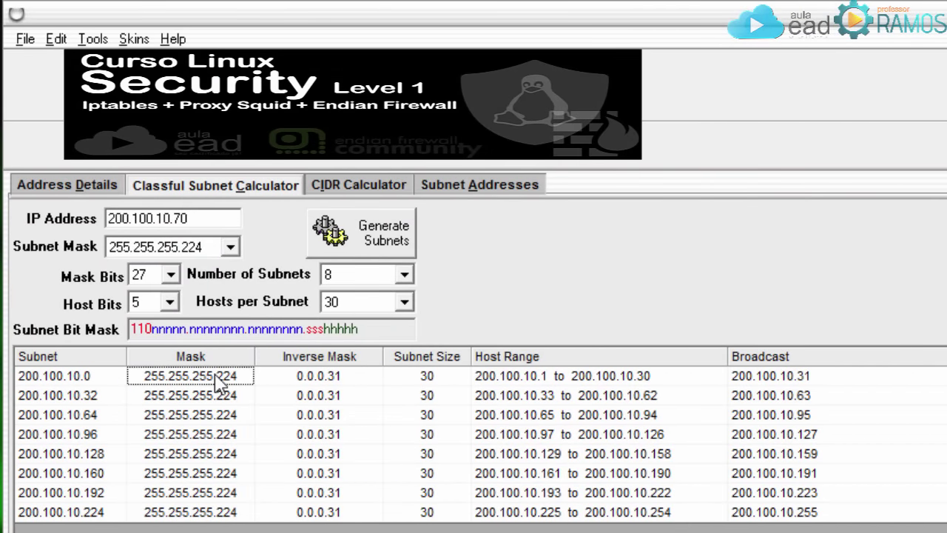
click(330, 379)
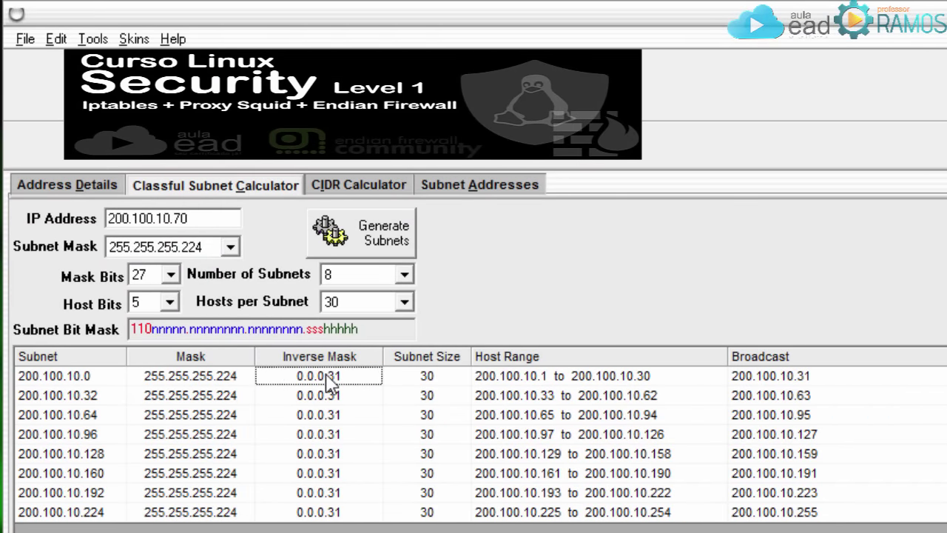
click(438, 383)
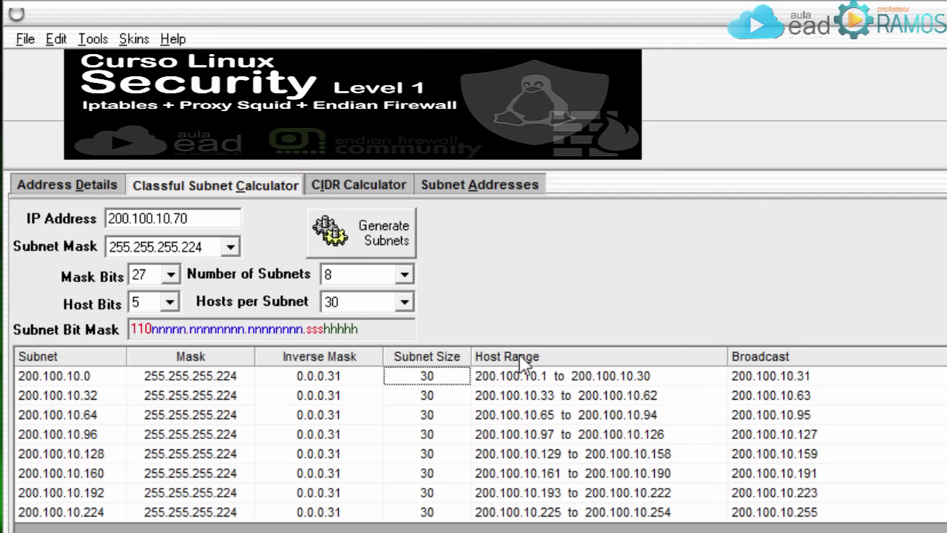
click(526, 378)
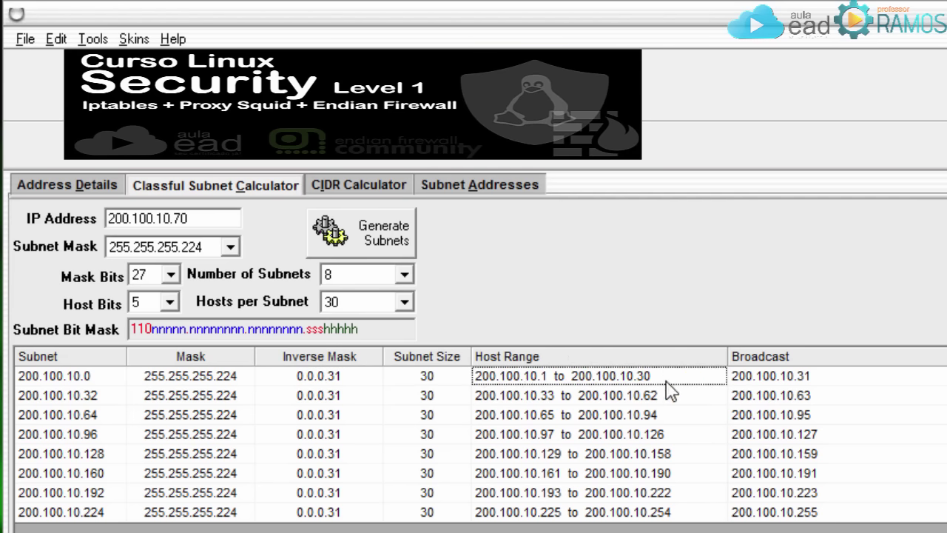
click(512, 397)
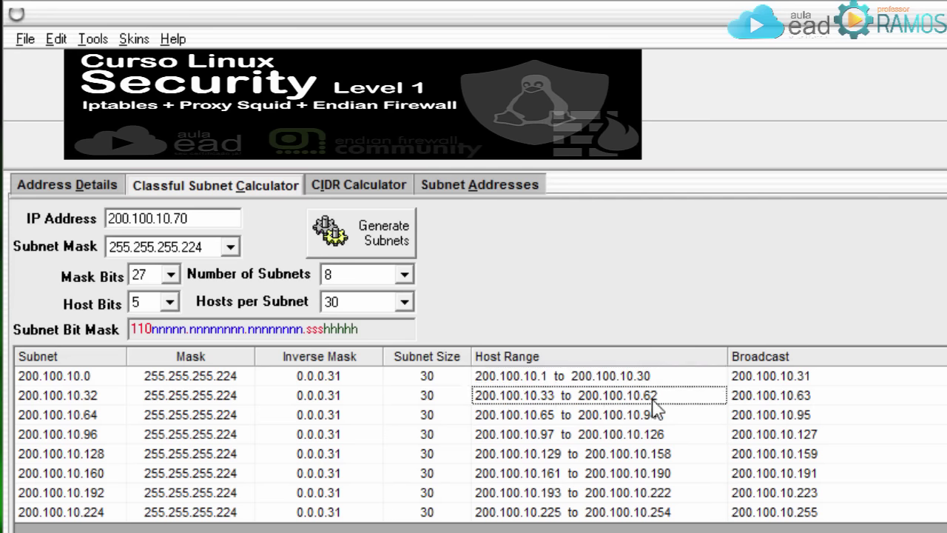
click(826, 379)
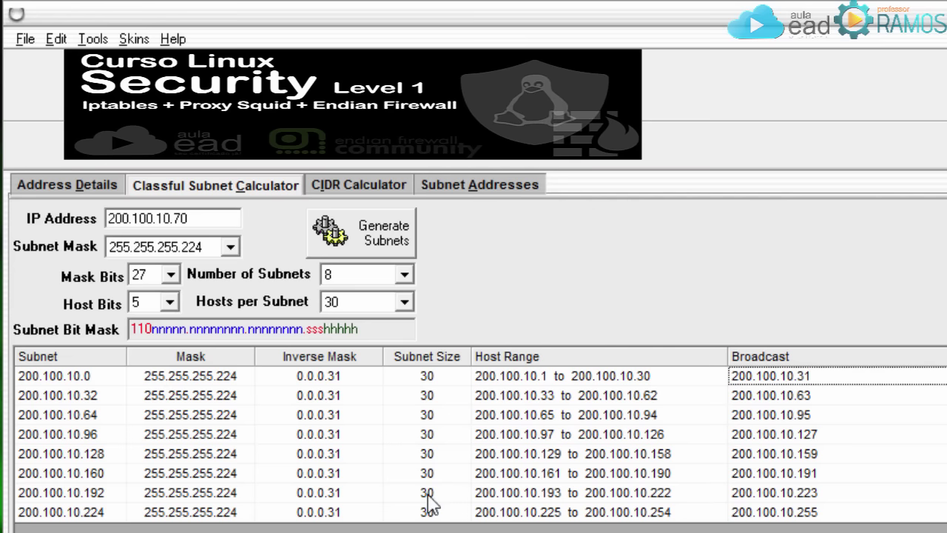
Replace the IP with 10.0.0.140 and choose 16 subnets, giving mask 255.240.0.0 and 20 host bits.
drag(189, 222, 39, 211)
text(10)
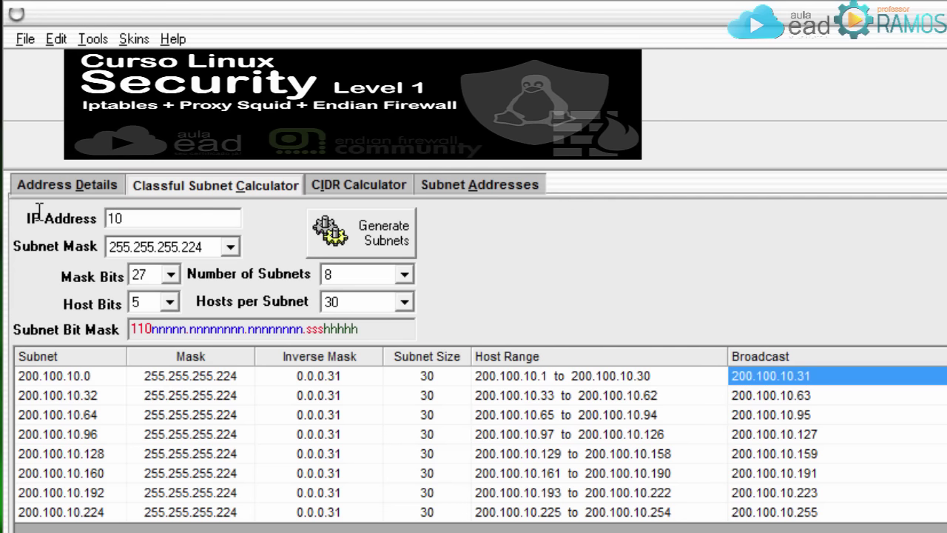
text(0)
key(BackSpace)
text(.0.0.140)
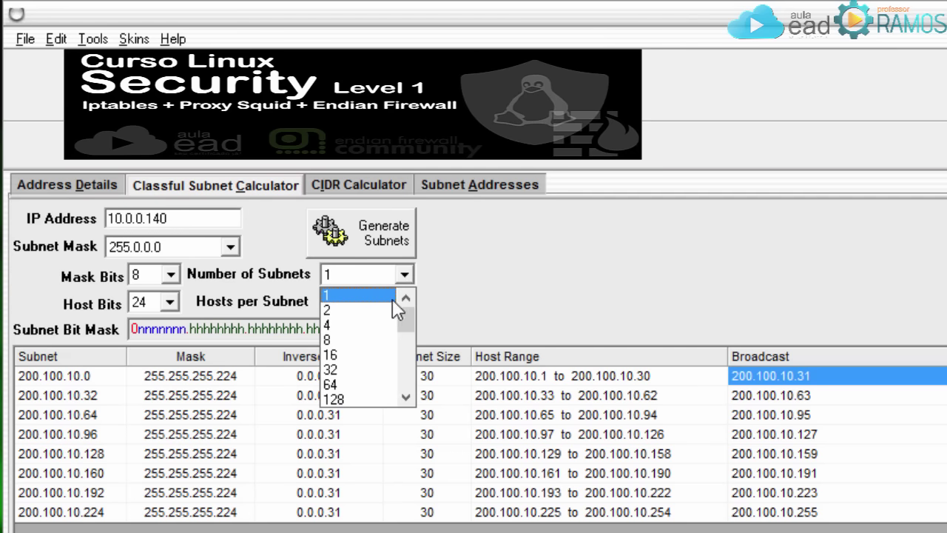
click(351, 359)
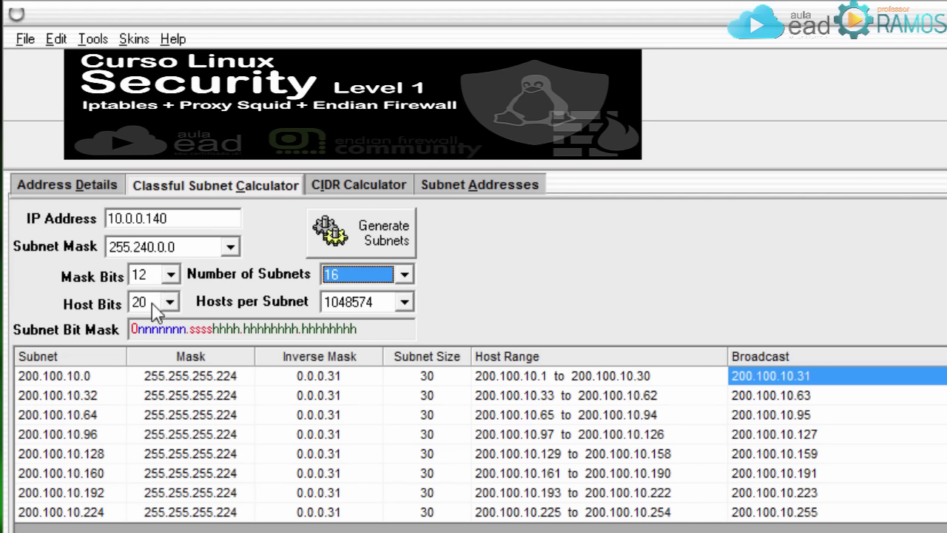
drag(213, 328, 360, 327)
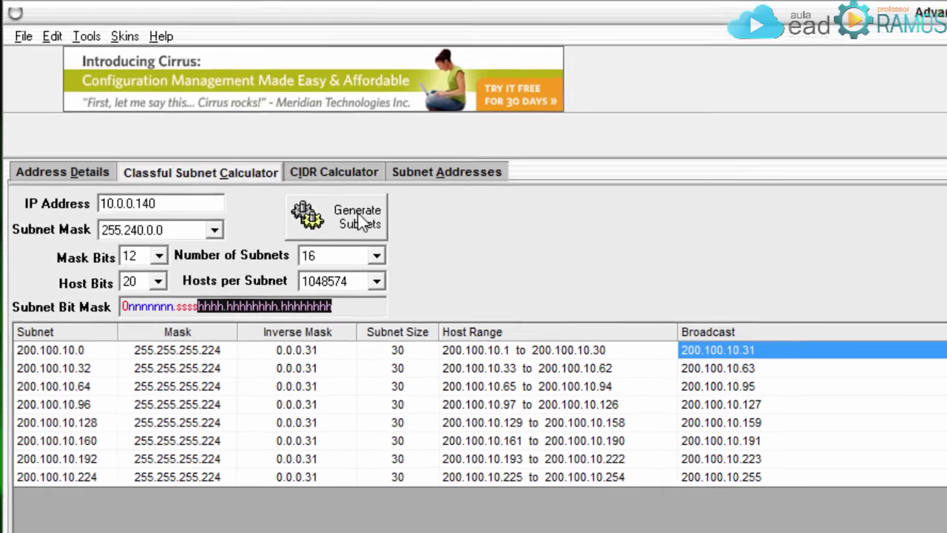
Generate the 16-subnet table, then switch to 128 subnets (255.254.0.0) and regenerate.
click(363, 244)
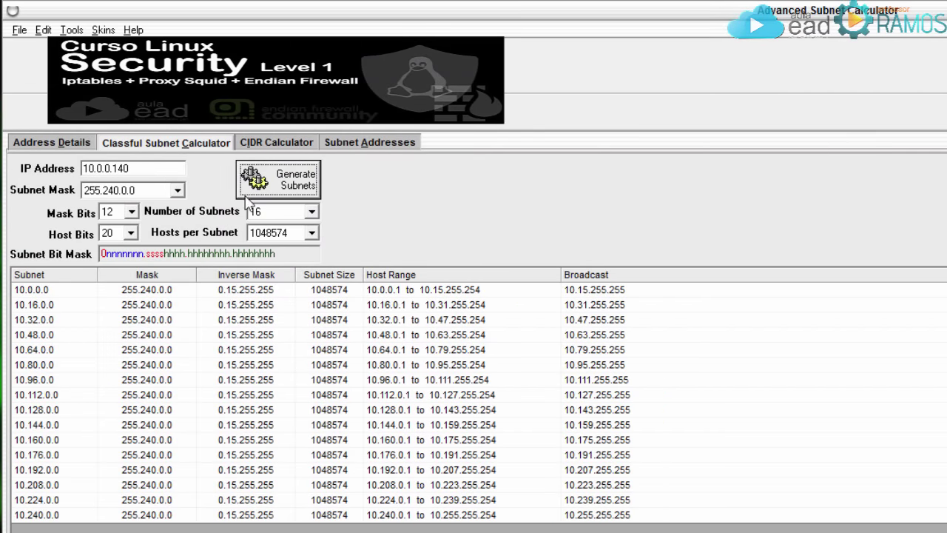
click(311, 213)
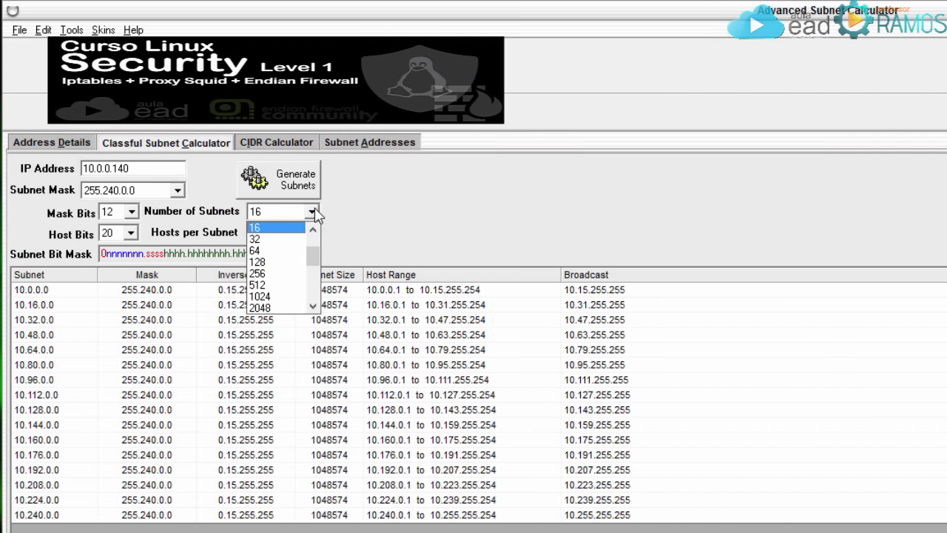
click(277, 262)
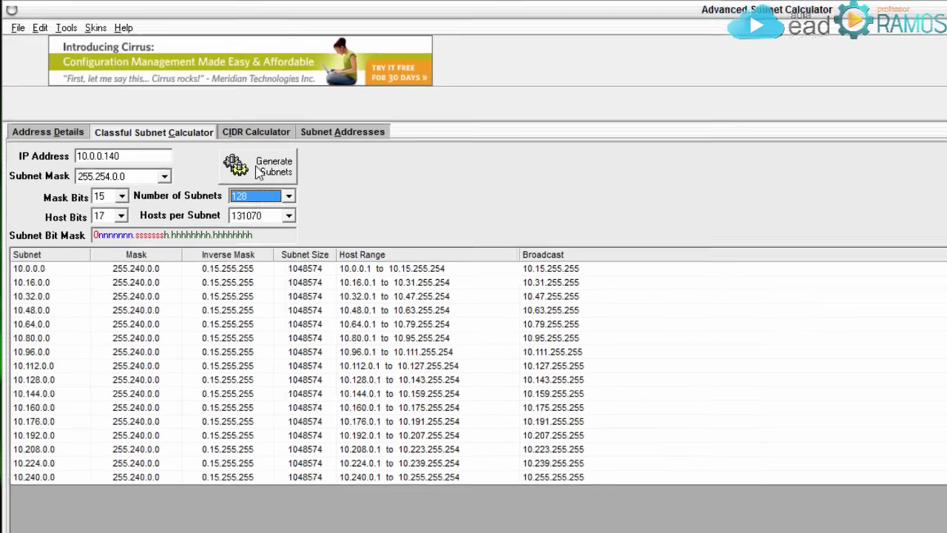
click(279, 179)
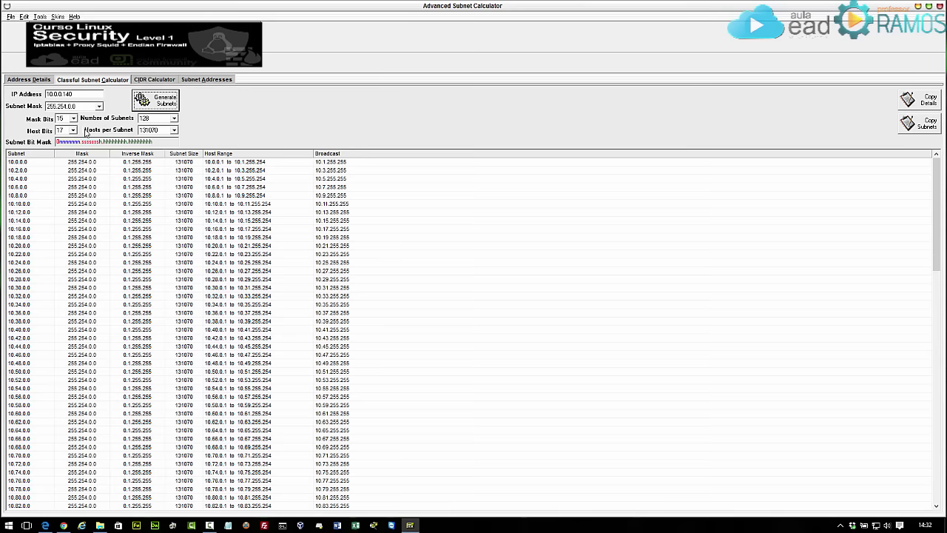
scroll(232, 185, down, 9)
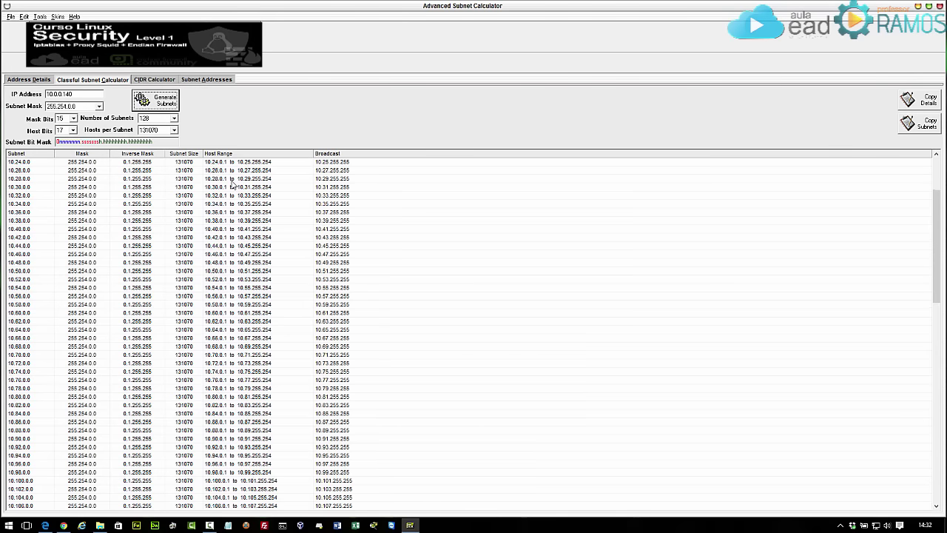
scroll(232, 185, down, 20)
scroll(232, 185, up, 20)
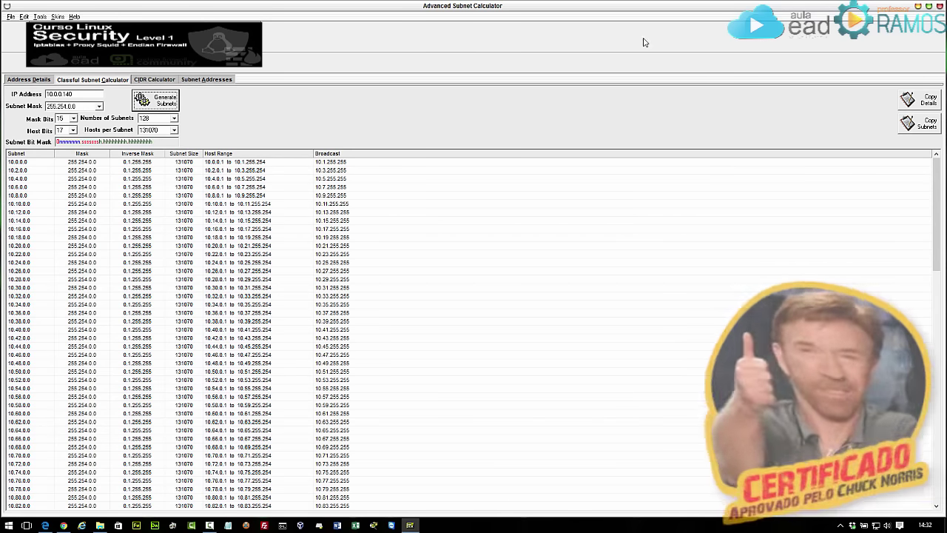
Minimize the calculator and bring Edge forward, moving through the tabs to the AulaEAD courses site.
click(918, 6)
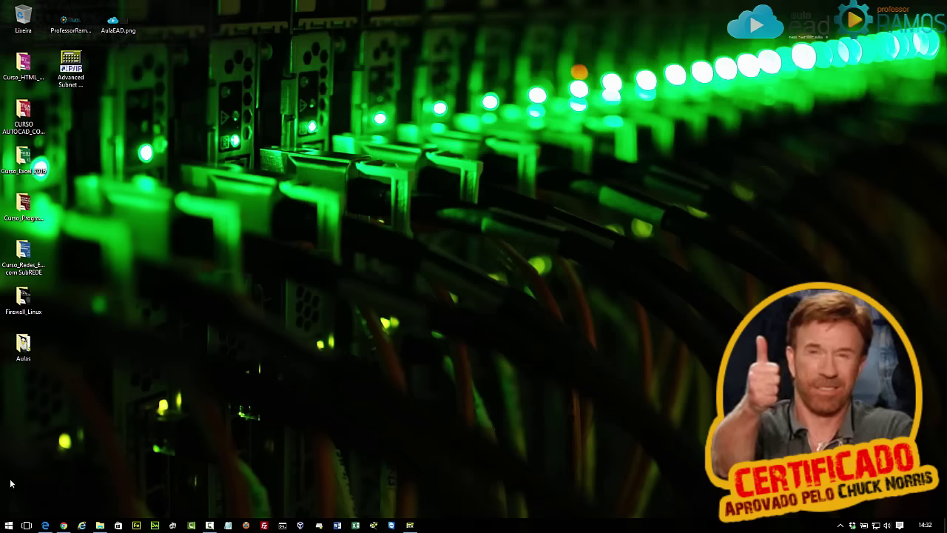
click(45, 525)
click(31, 11)
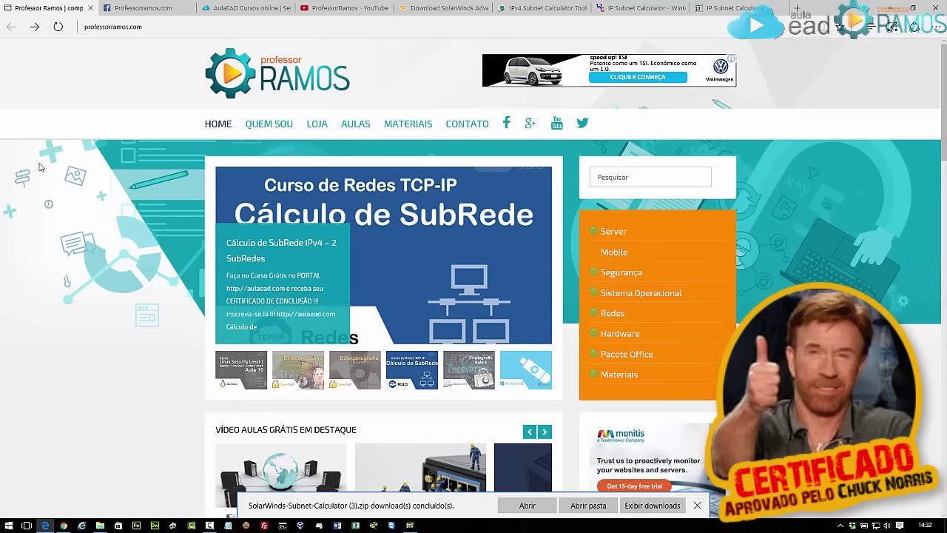
click(148, 8)
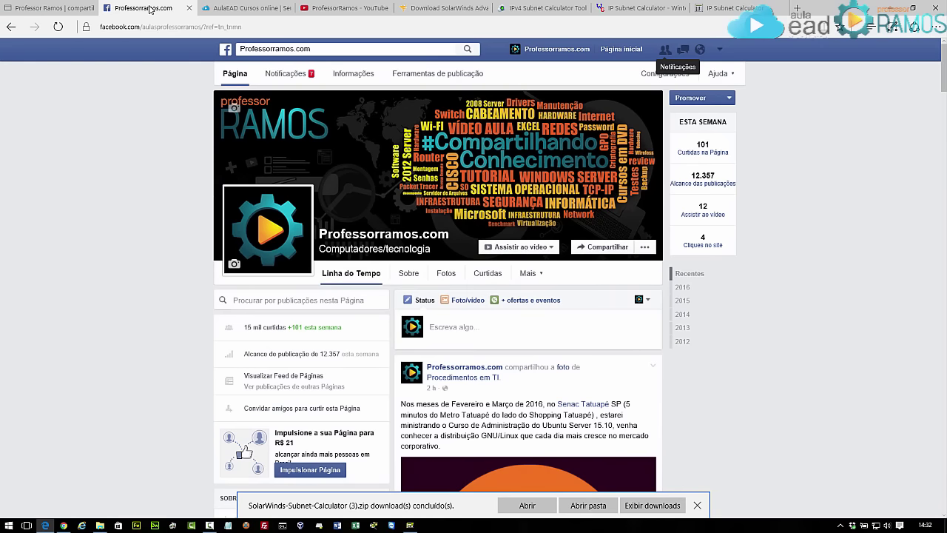
click(244, 9)
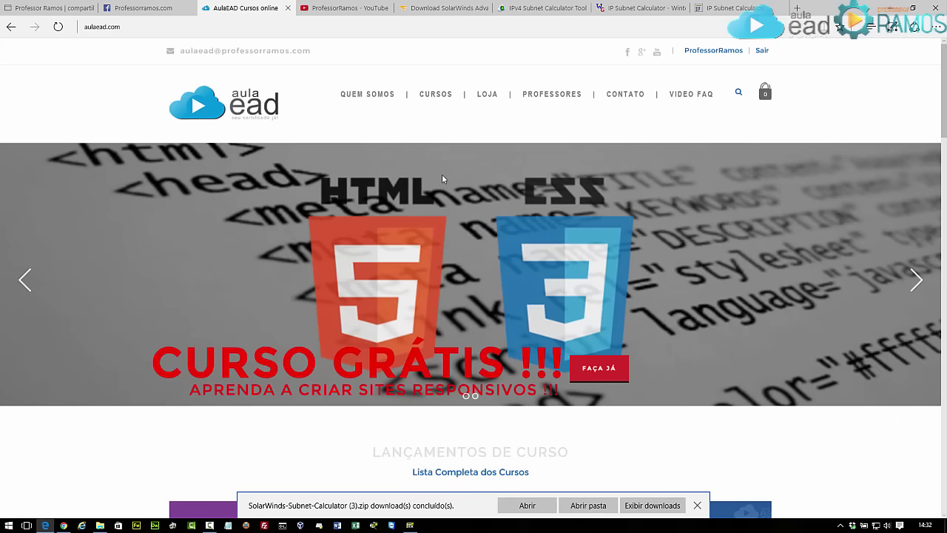
scroll(442, 174, down, 5)
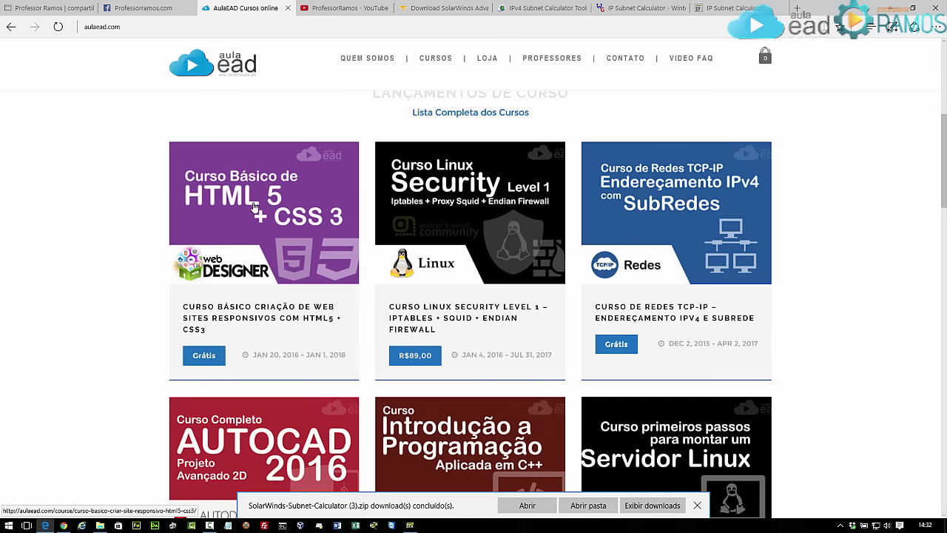
scroll(255, 207, down, 3)
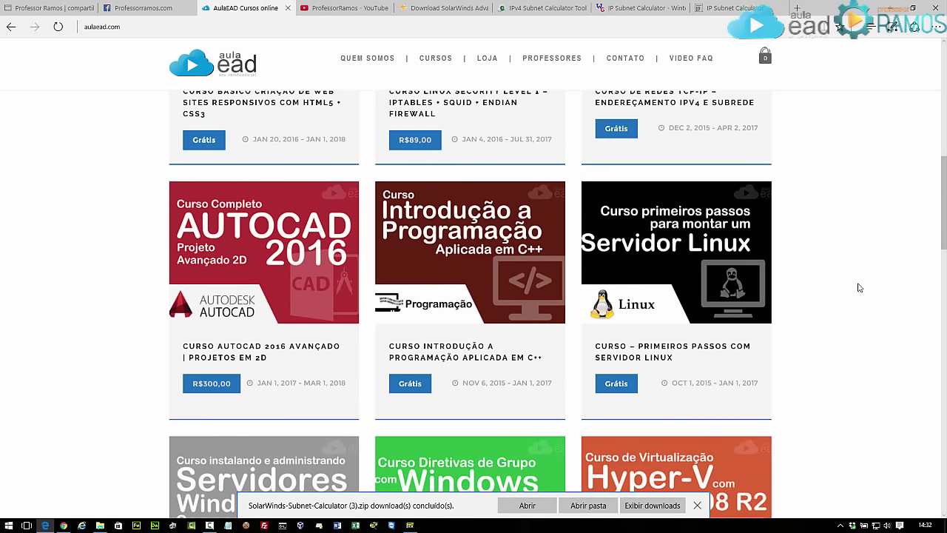
scroll(858, 287, down, 4)
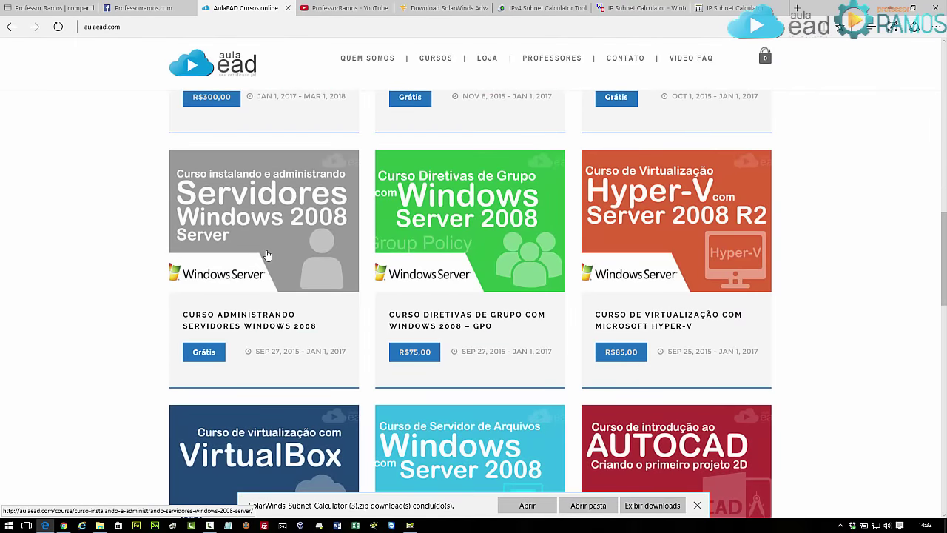
scroll(267, 256, down, 3)
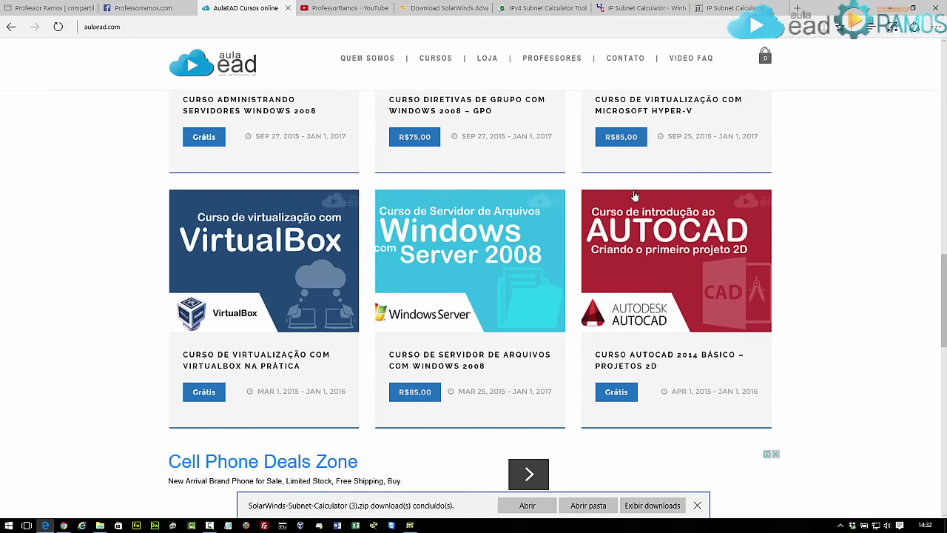
scroll(633, 194, up, 15)
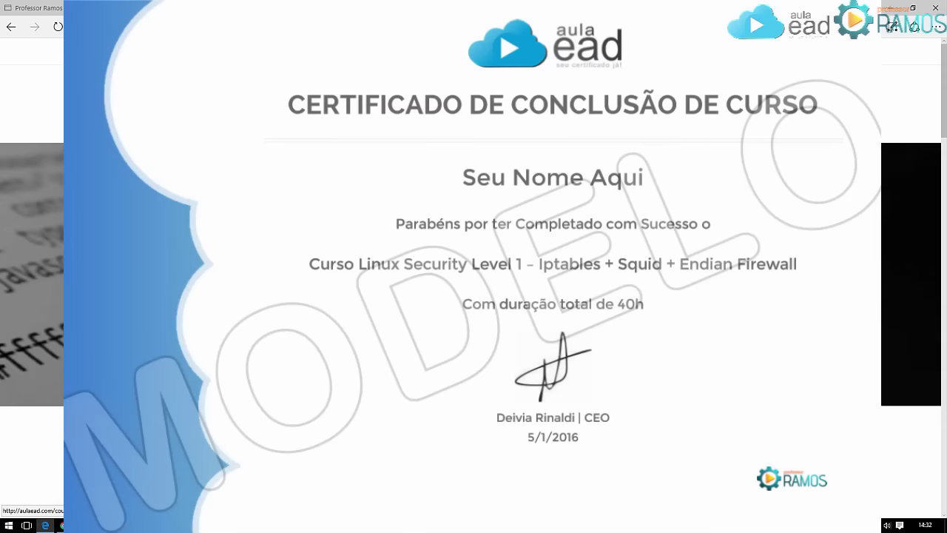